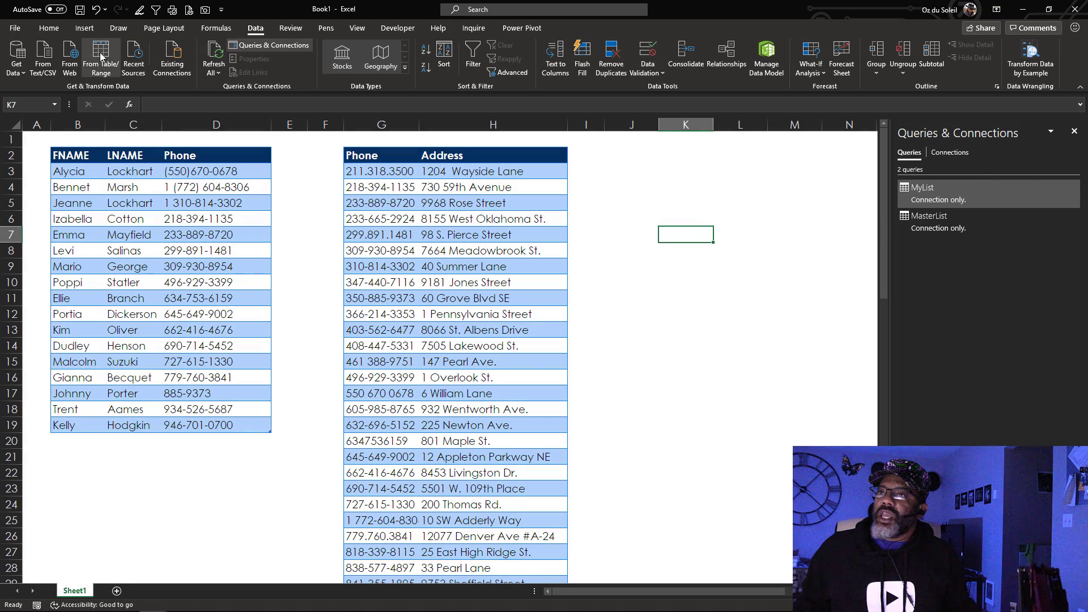
Set up a Merge of MyList with MasterList on Phone, with fuzzy matching enabled.
{"action": "left_click", "coordinate": [17, 57]}
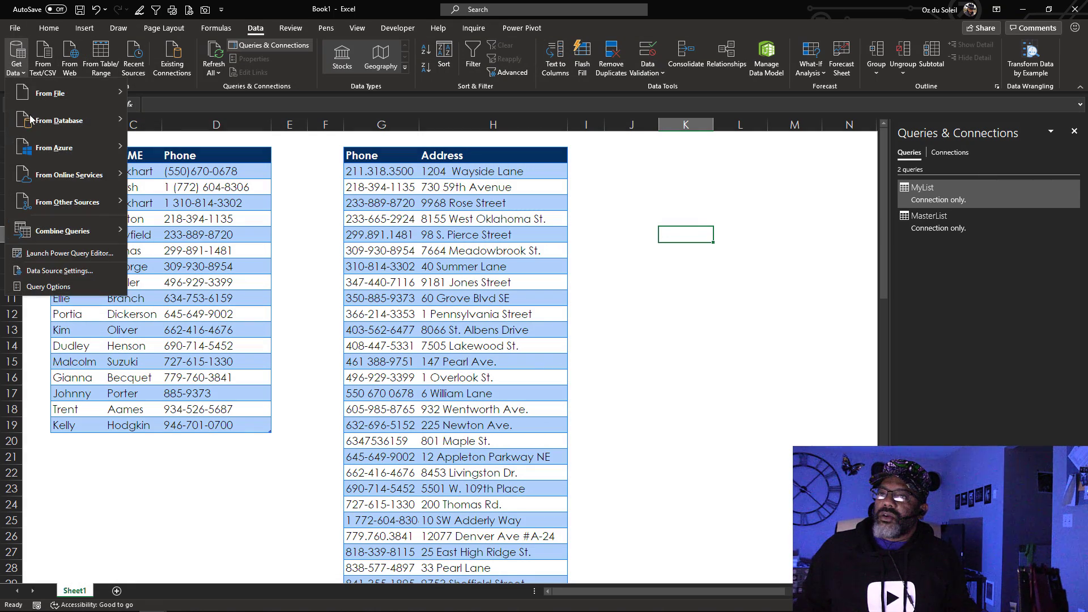
{"action": "mouse_move", "coordinate": [54, 233]}
{"action": "left_click", "coordinate": [162, 238]}
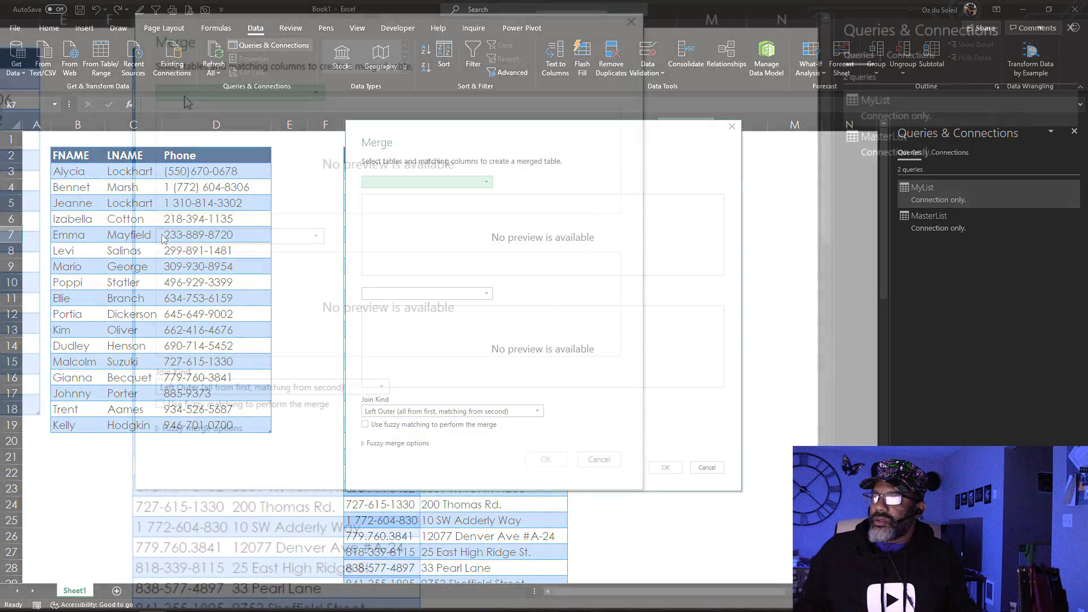
{"action": "left_click", "coordinate": [384, 186]}
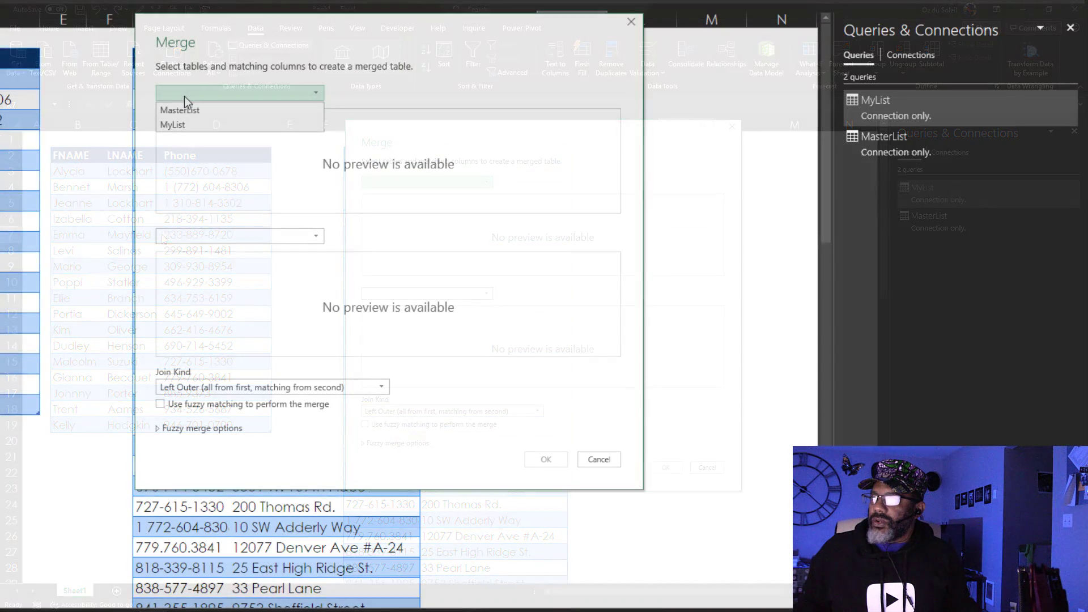
{"action": "left_click", "coordinate": [383, 204]}
{"action": "left_click", "coordinate": [201, 237]}
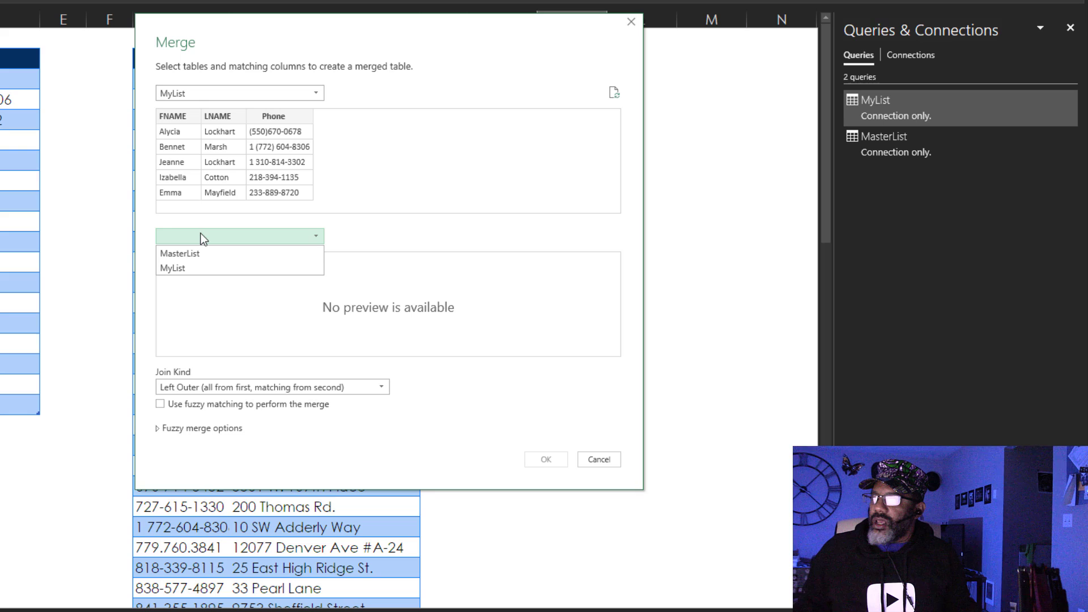
{"action": "left_click", "coordinate": [195, 253]}
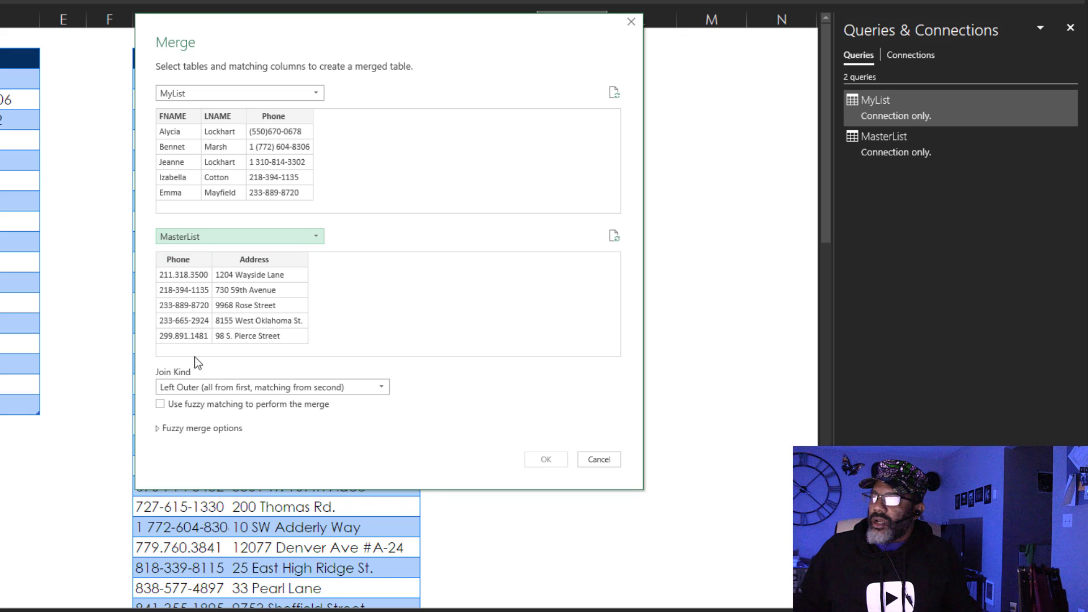
{"action": "left_click", "coordinate": [160, 404]}
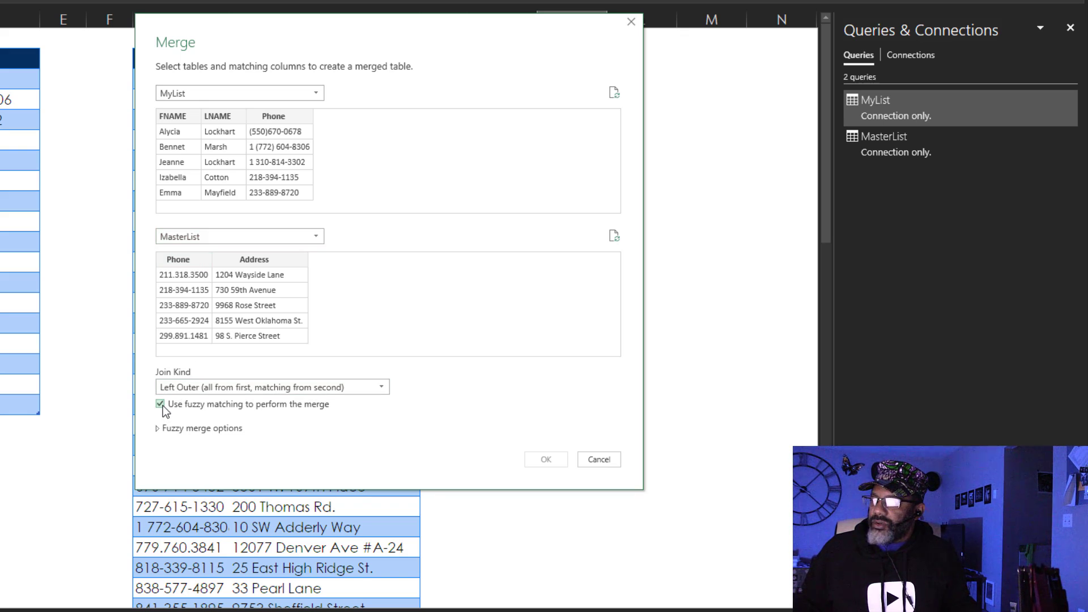
{"action": "left_click", "coordinate": [158, 430]}
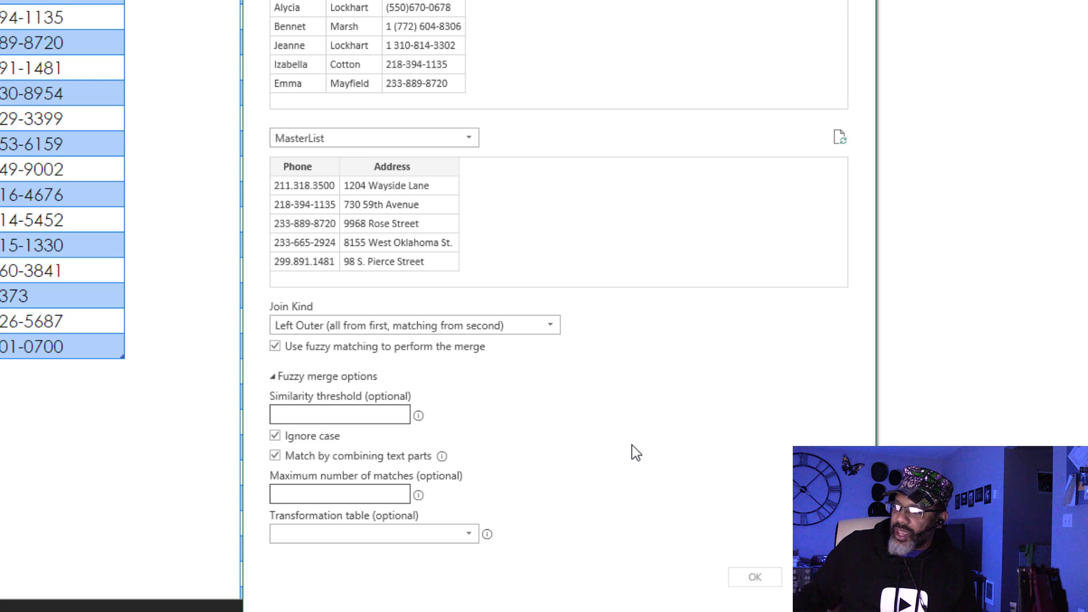
{"action": "left_click", "coordinate": [325, 177]}
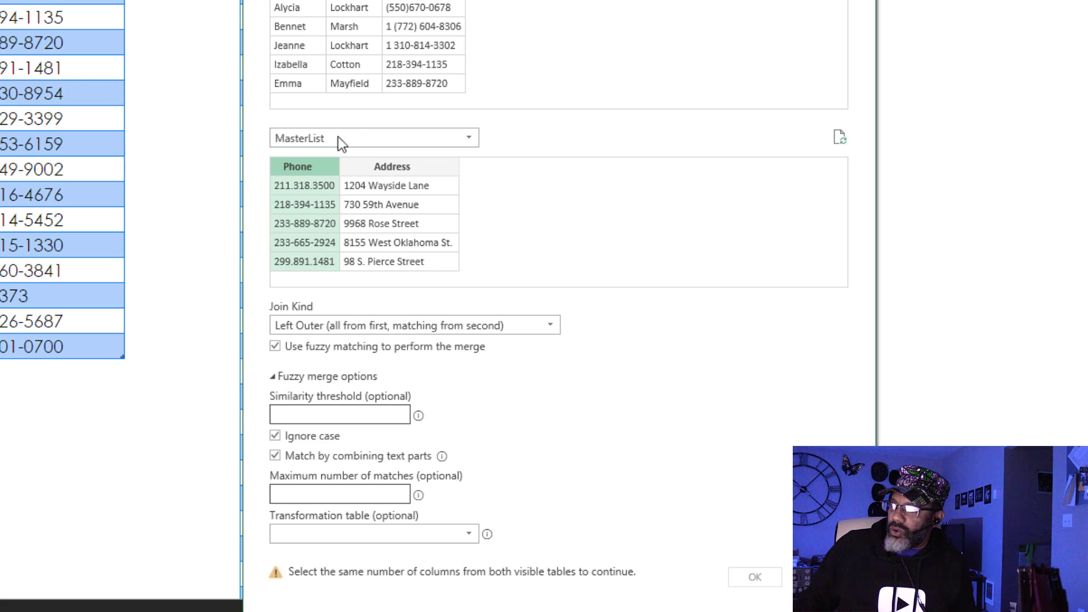
Confirm the fuzzy merge and expand MasterList's Phone and Address columns without a prefix.
{"action": "left_click", "coordinate": [750, 576]}
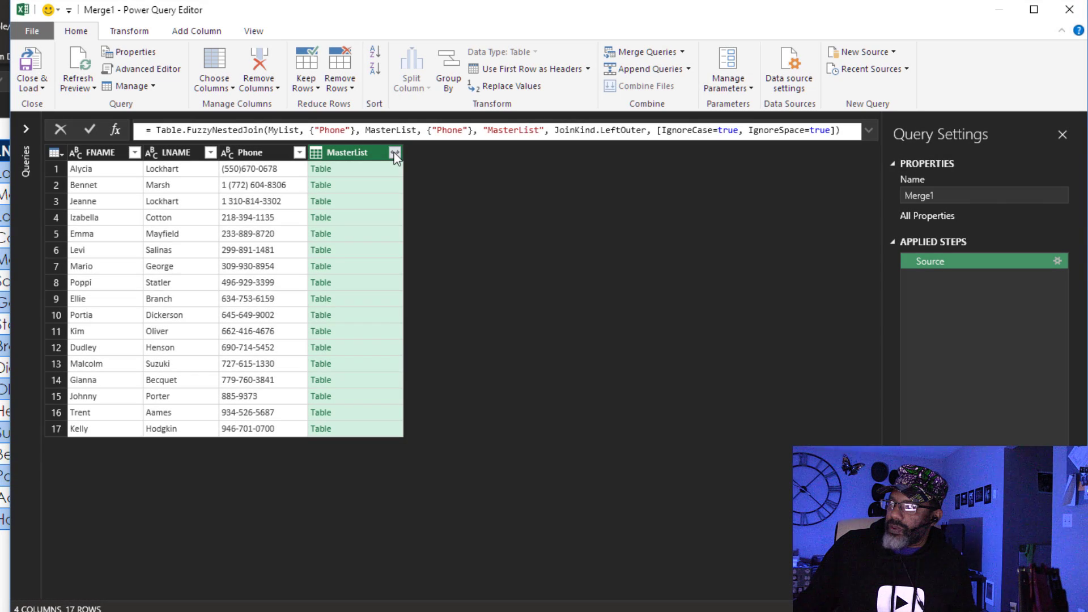
{"action": "left_click", "coordinate": [395, 153]}
{"action": "left_click", "coordinate": [235, 298]}
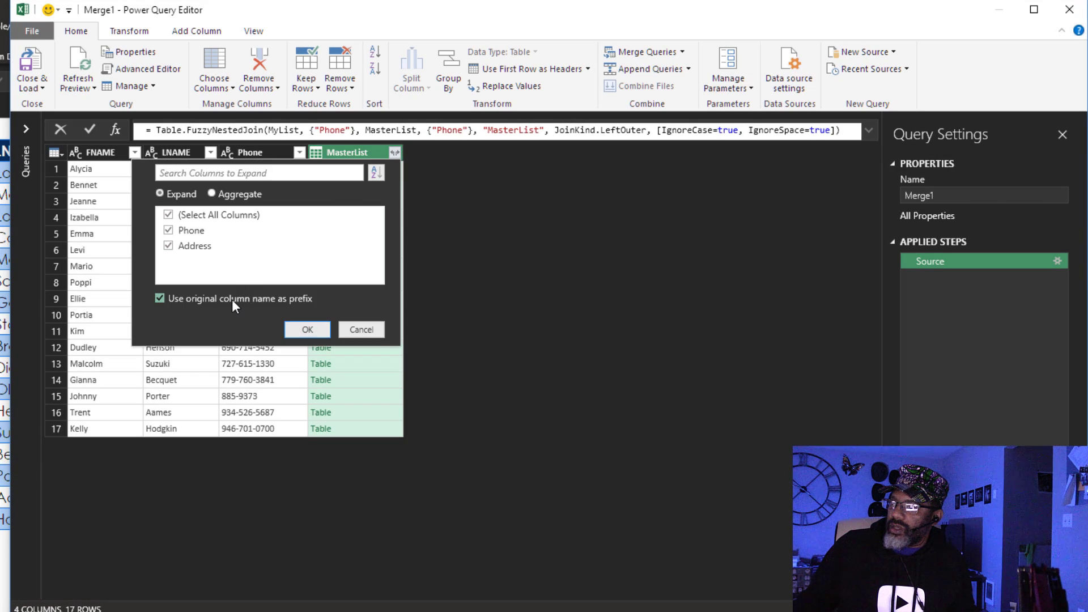
{"action": "left_click", "coordinate": [307, 329]}
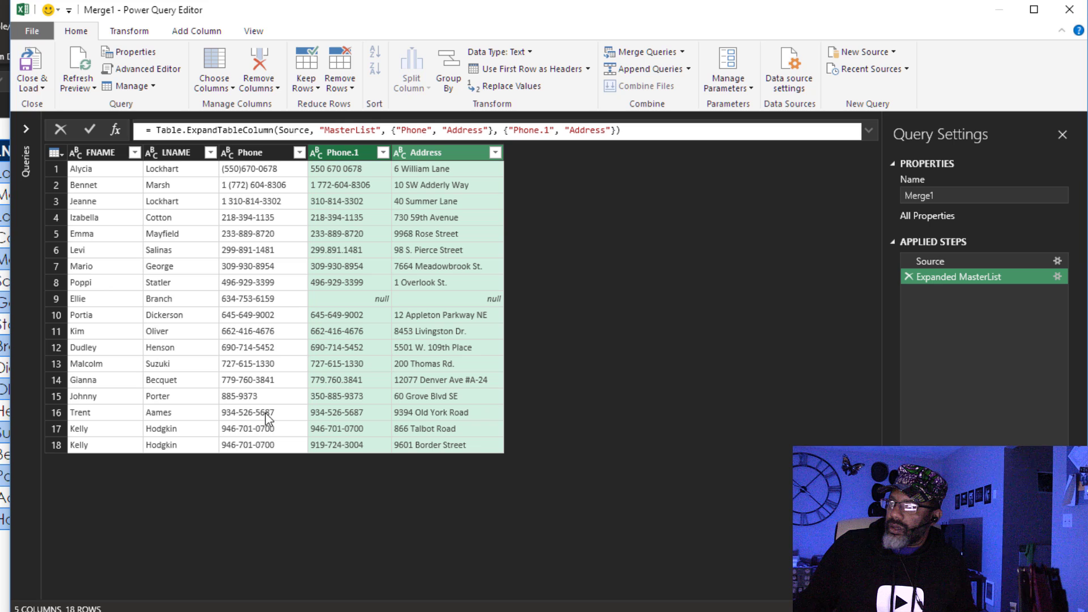
Load the merged table to the existing worksheet starting at cell J2.
{"action": "left_click", "coordinate": [31, 85]}
{"action": "left_click", "coordinate": [57, 120]}
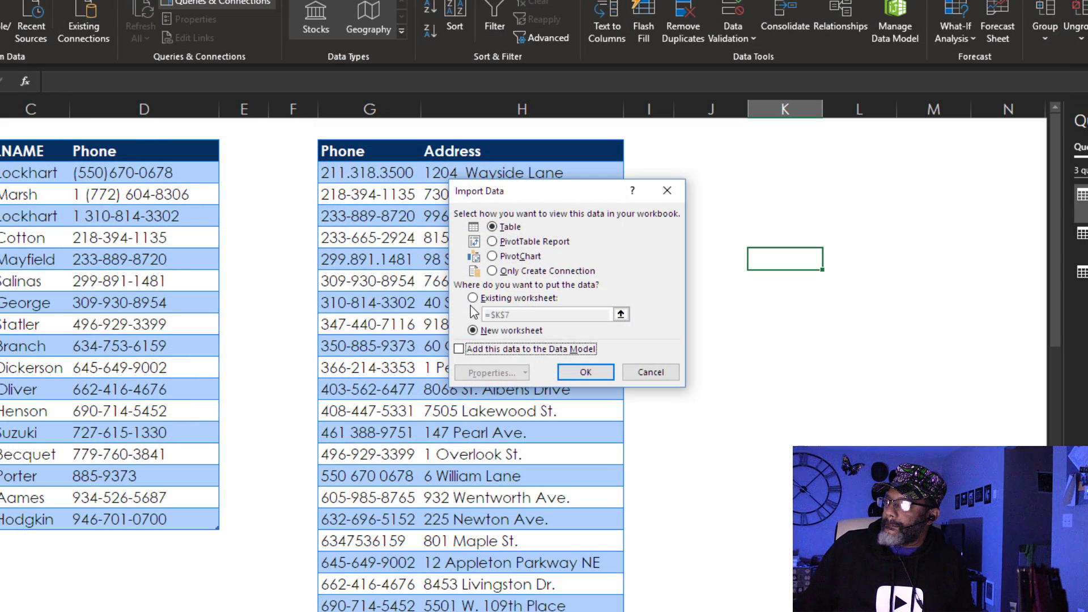
{"action": "left_click", "coordinate": [473, 299]}
{"action": "left_click", "coordinate": [621, 314]}
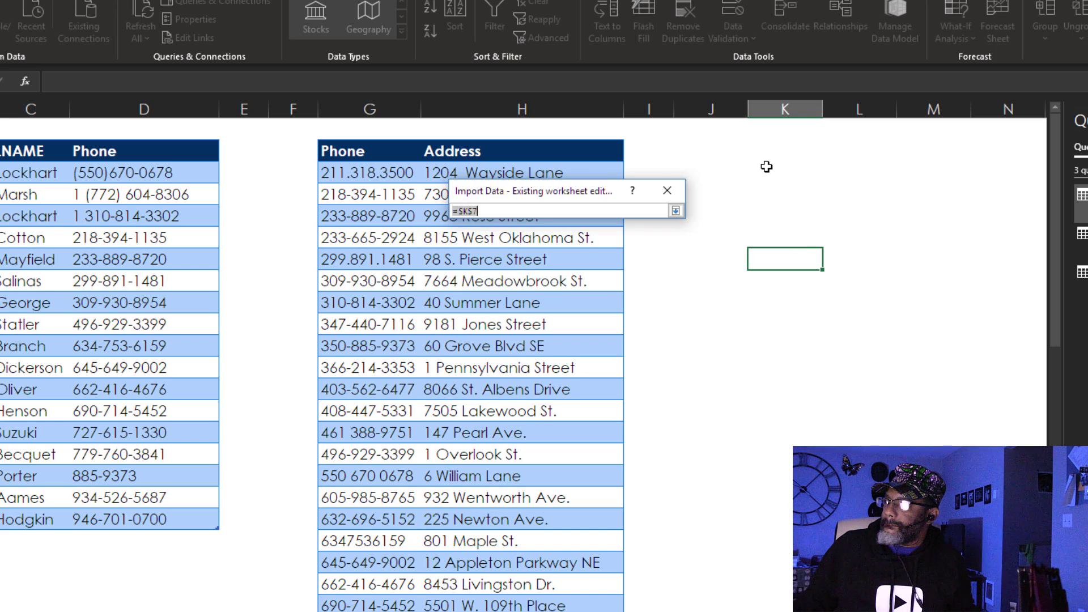
{"action": "left_click", "coordinate": [718, 155]}
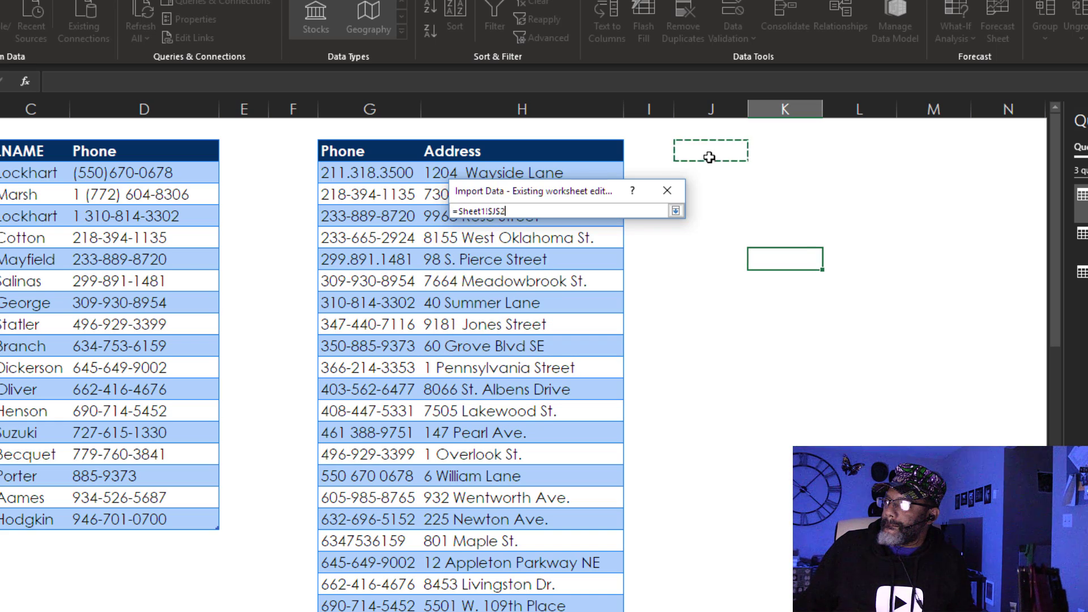
{"action": "left_click", "coordinate": [676, 210]}
{"action": "left_click", "coordinate": [601, 374]}
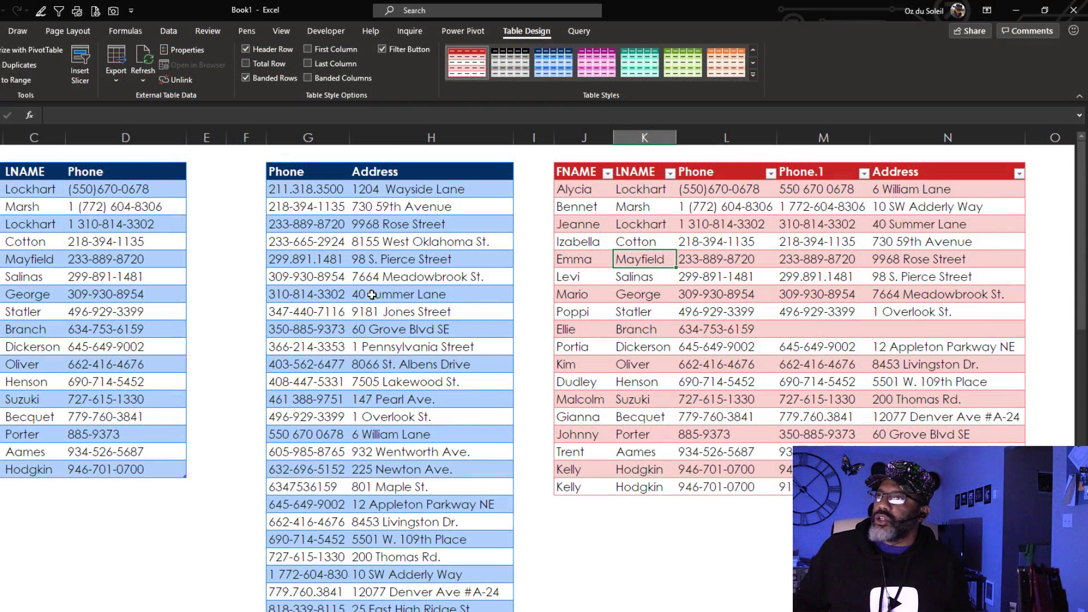
Open the Merge1 query for editing from the workbook's query list.
{"action": "left_click", "coordinate": [169, 30]}
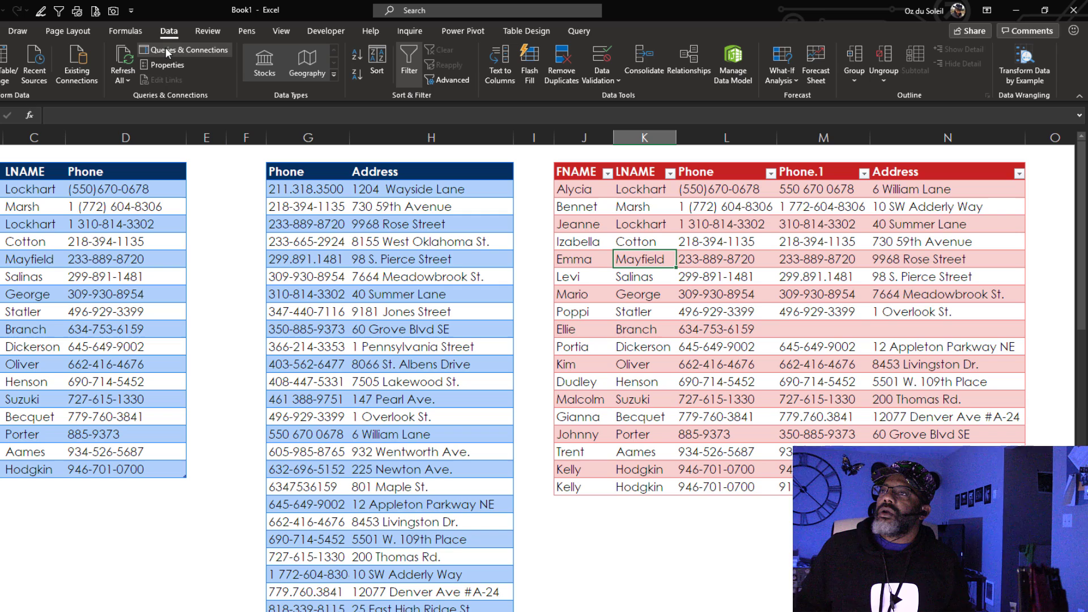
{"action": "left_click", "coordinate": [168, 51]}
{"action": "mouse_move", "coordinate": [922, 284]}
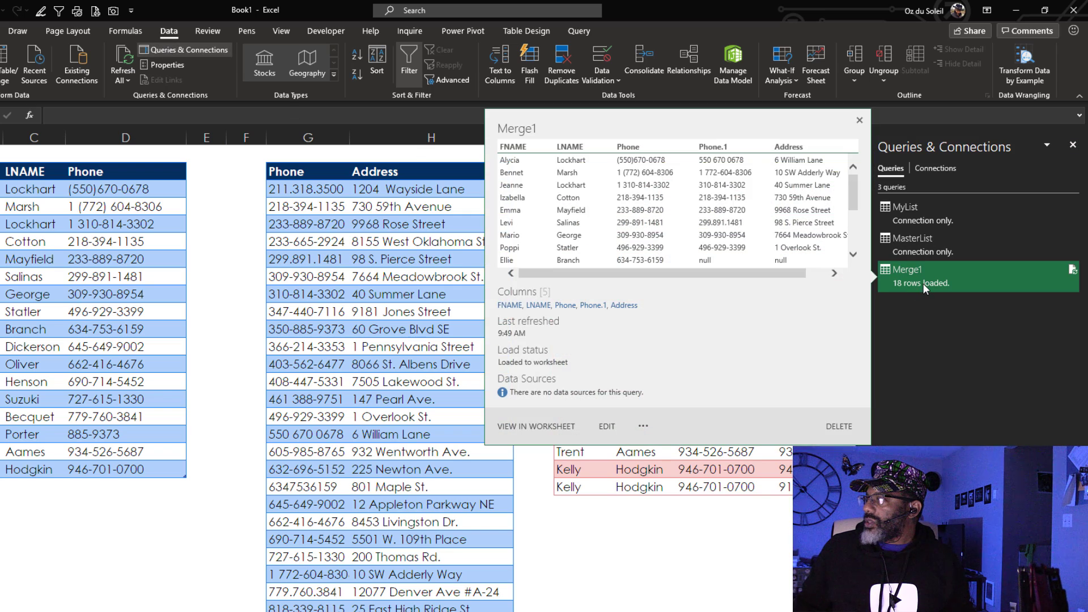
{"action": "left_click", "coordinate": [606, 426]}
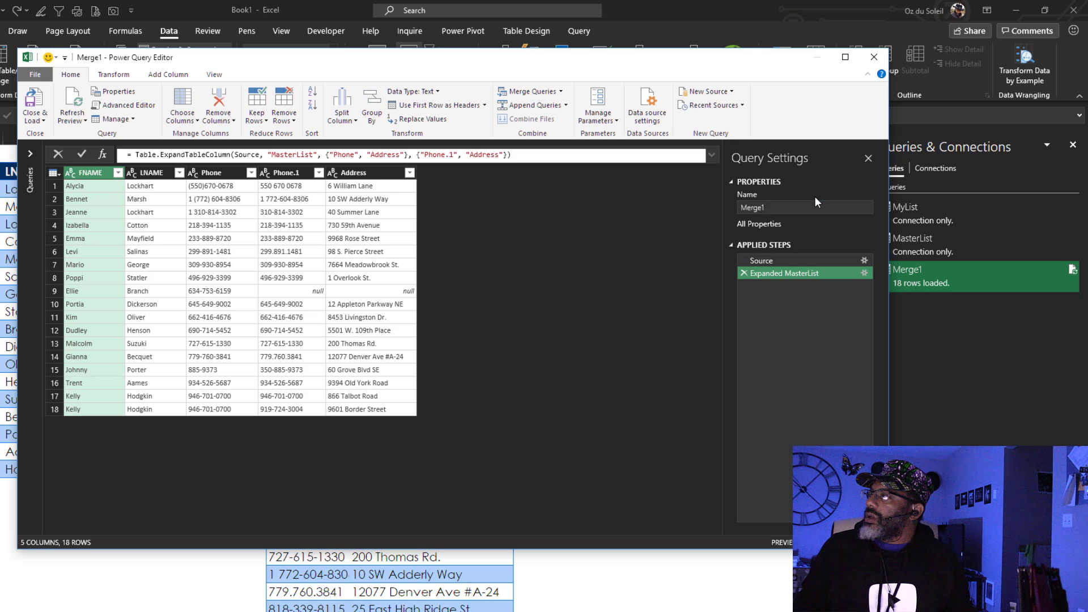
Reopen the fuzzy merge settings and set Maximum number of matches to 1.
{"action": "left_click", "coordinate": [864, 262]}
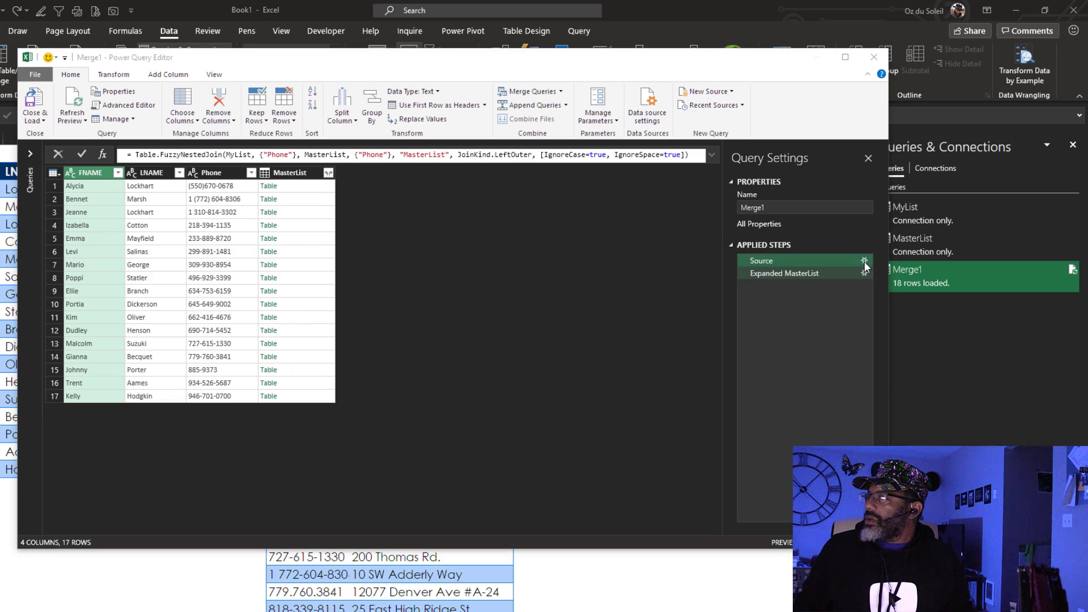
{"action": "left_click", "coordinate": [864, 263]}
{"action": "left_click", "coordinate": [297, 491]}
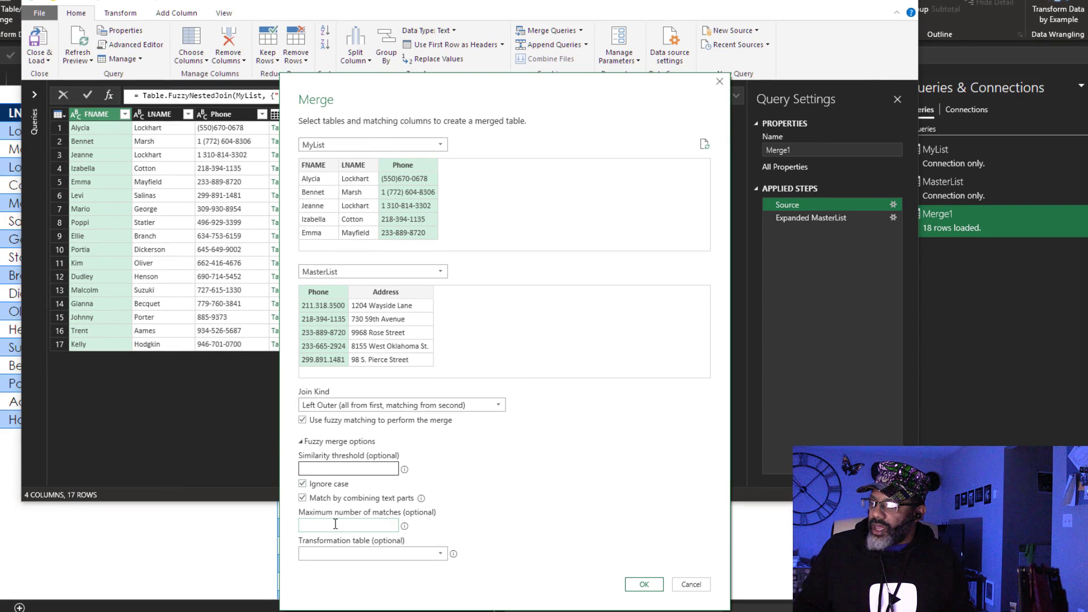
{"action": "left_click", "coordinate": [335, 524]}
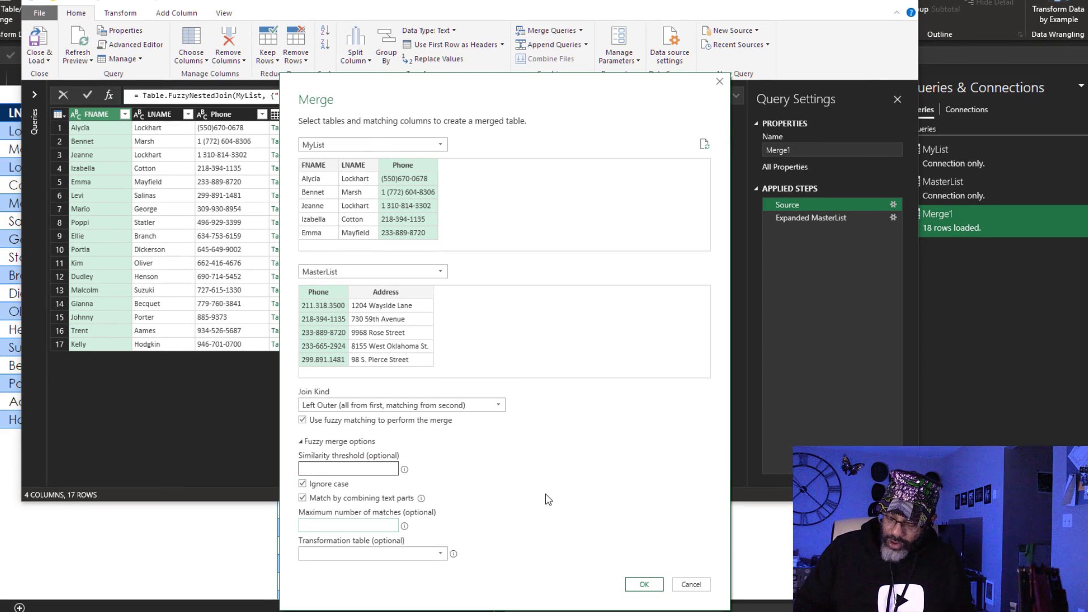
{"action": "type", "text": "1"}
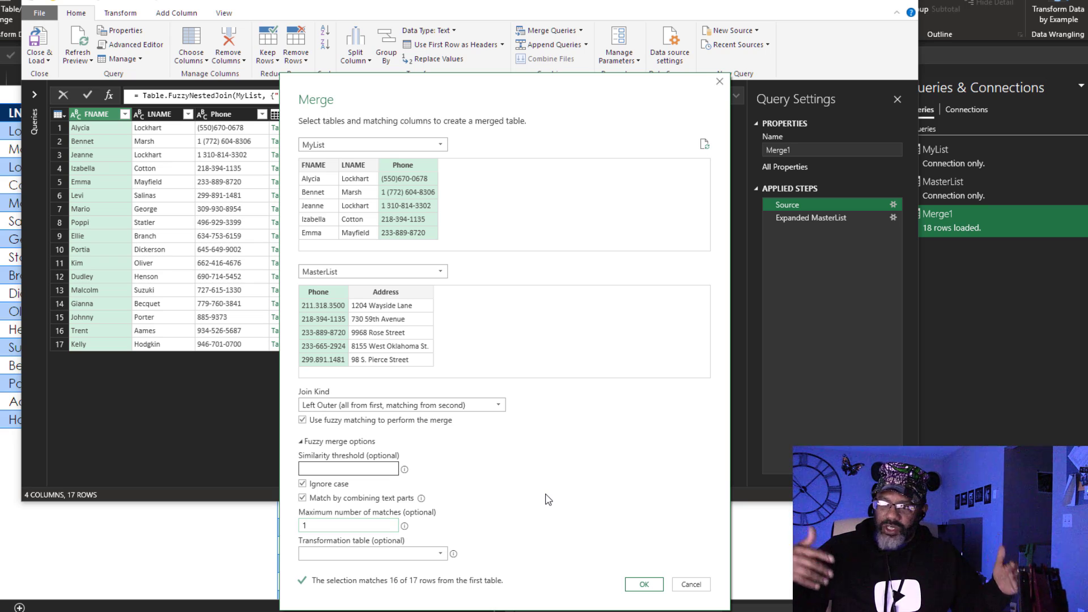
Apply the one-match setting and load the merged result back to the sheet.
{"action": "left_click", "coordinate": [644, 584]}
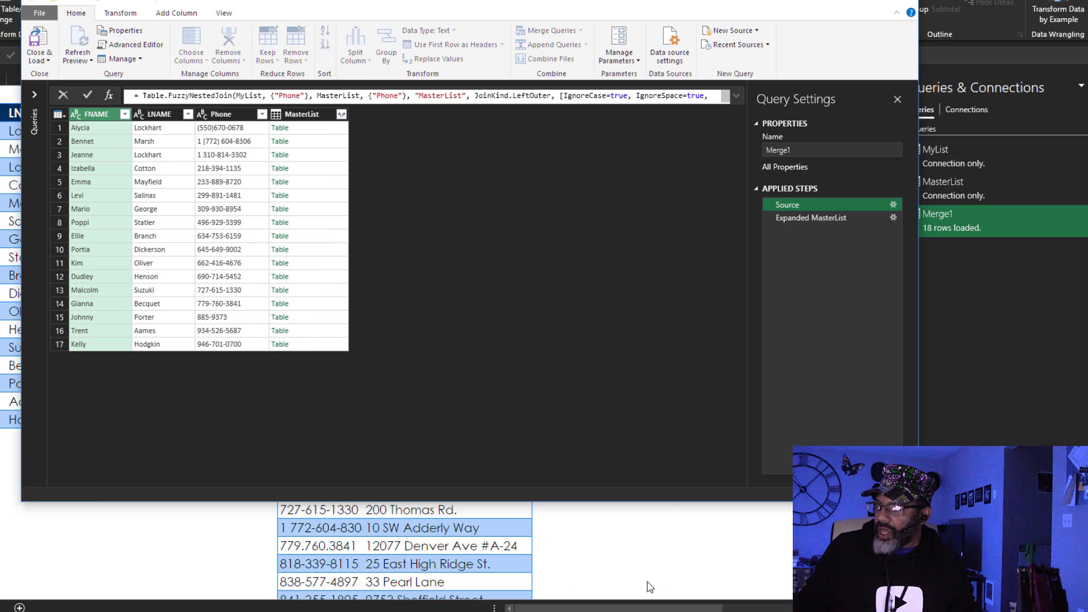
{"action": "left_click", "coordinate": [805, 217]}
{"action": "left_click", "coordinate": [35, 40]}
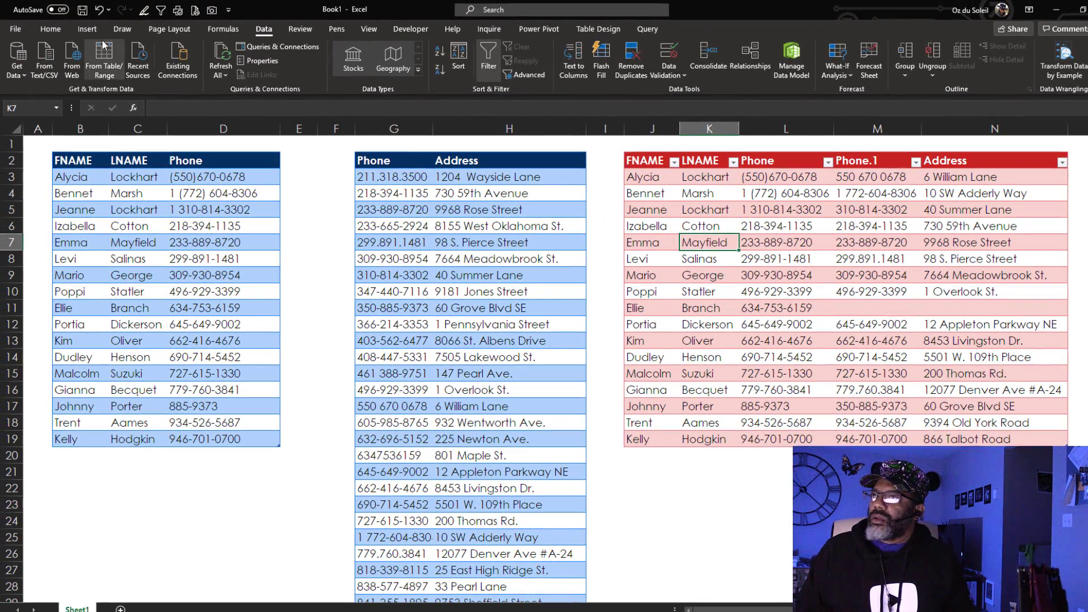
Reopen Merge1's fuzzy merge settings and add a similarity threshold.
{"action": "left_click", "coordinate": [277, 46]}
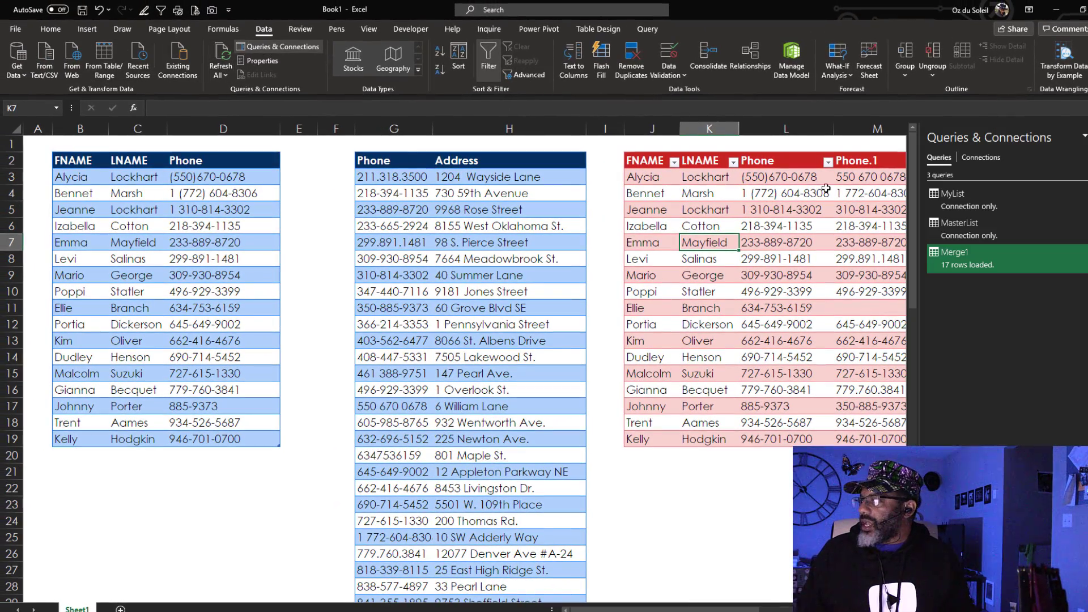
{"action": "mouse_move", "coordinate": [996, 264]}
{"action": "left_click", "coordinate": [674, 407]}
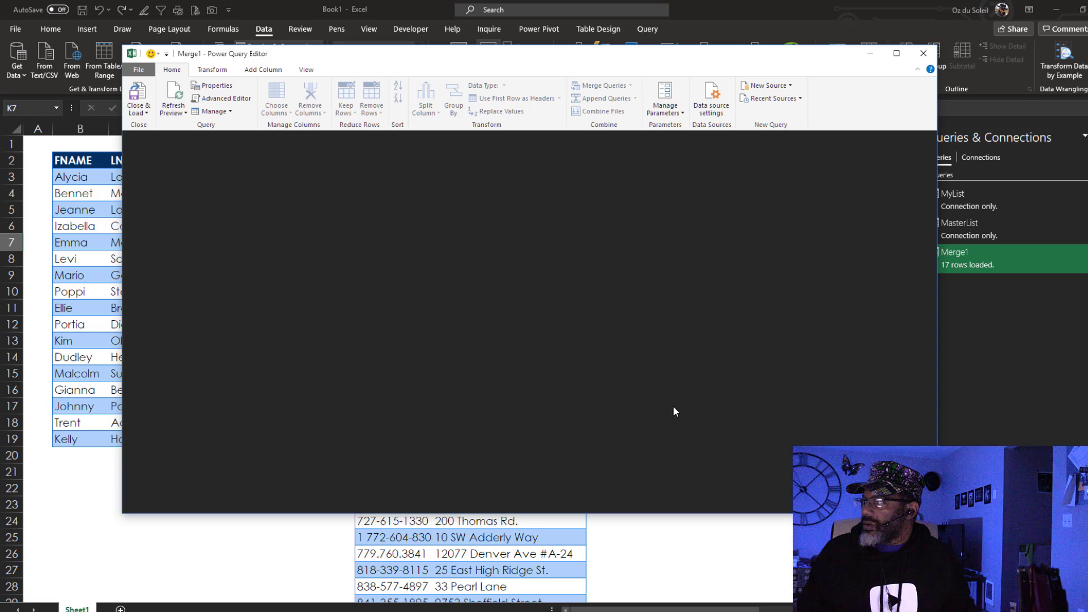
{"action": "left_click", "coordinate": [915, 246]}
{"action": "left_click", "coordinate": [914, 245]}
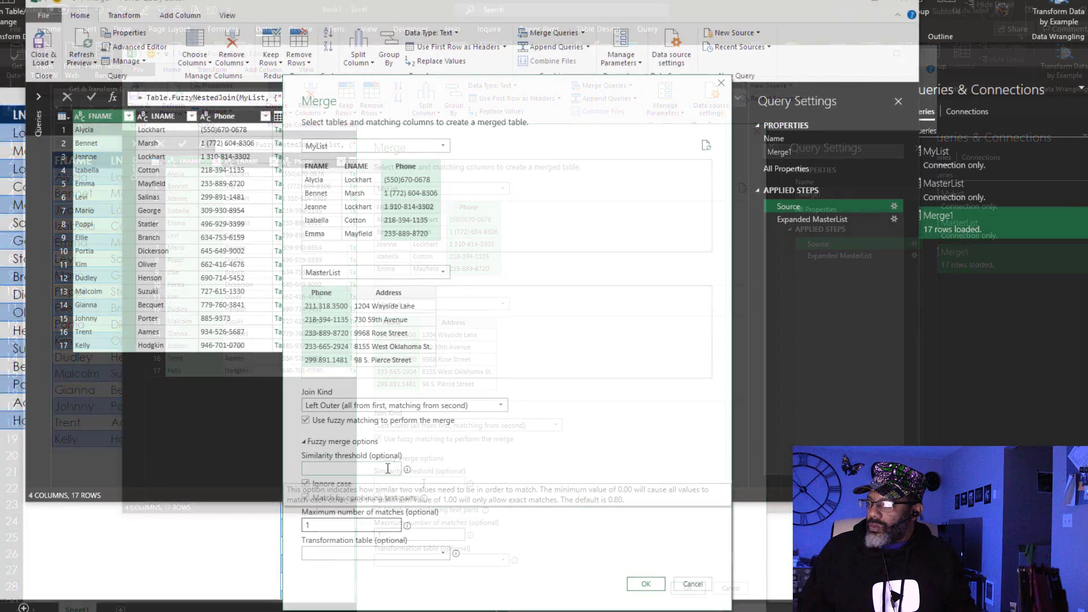
{"action": "left_click", "coordinate": [452, 483]}
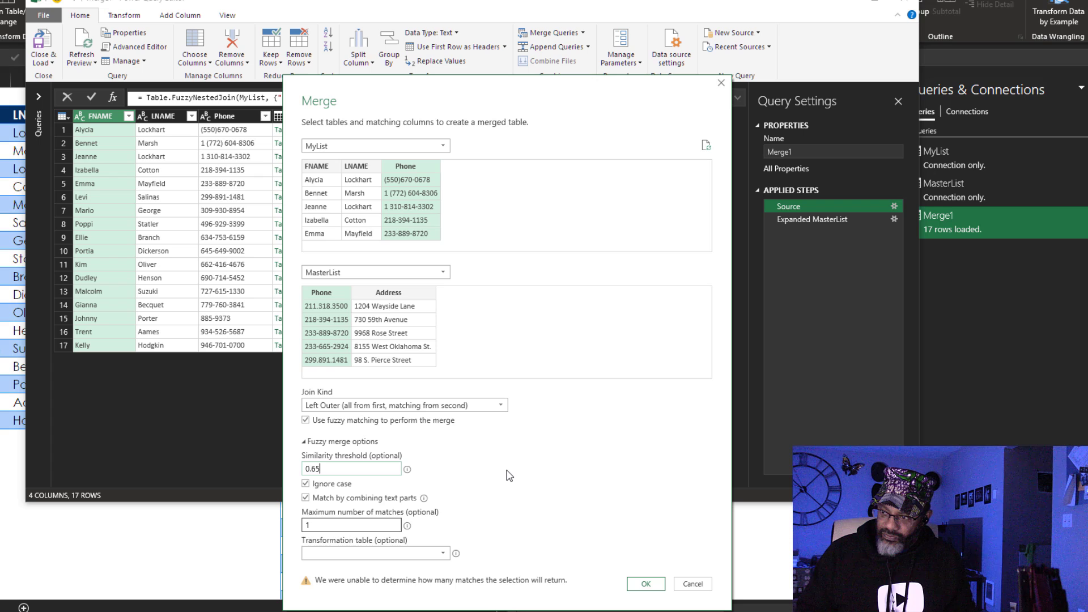
{"action": "left_click", "coordinate": [646, 585]}
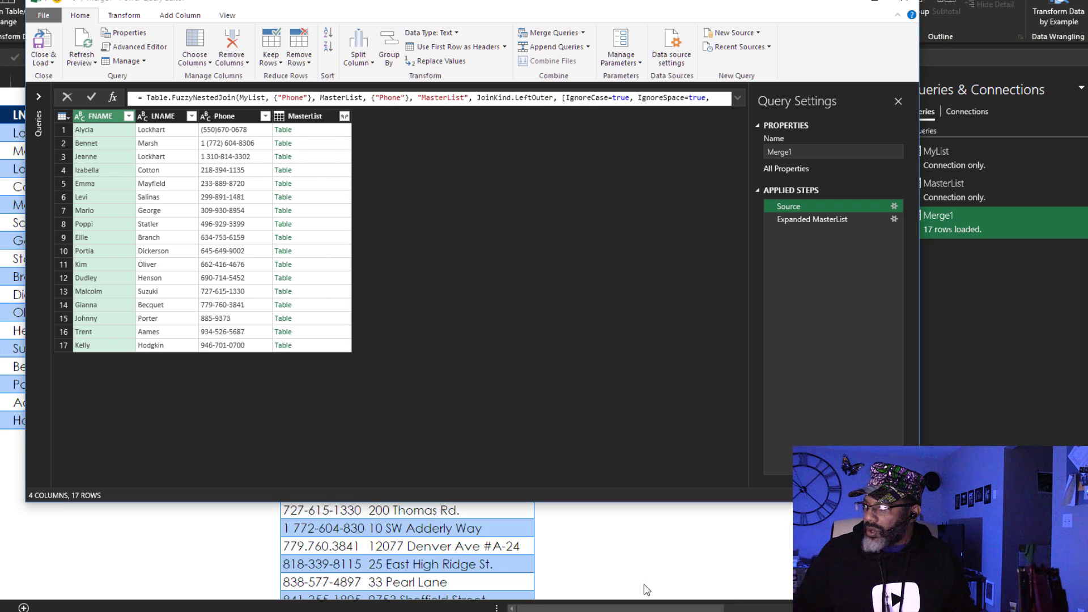
{"action": "left_click", "coordinate": [798, 219]}
Reload the merge, then verify NumberOfMatches=1 and Threshold=0.35 in Merge1's Source formula.
{"action": "left_click", "coordinate": [39, 47]}
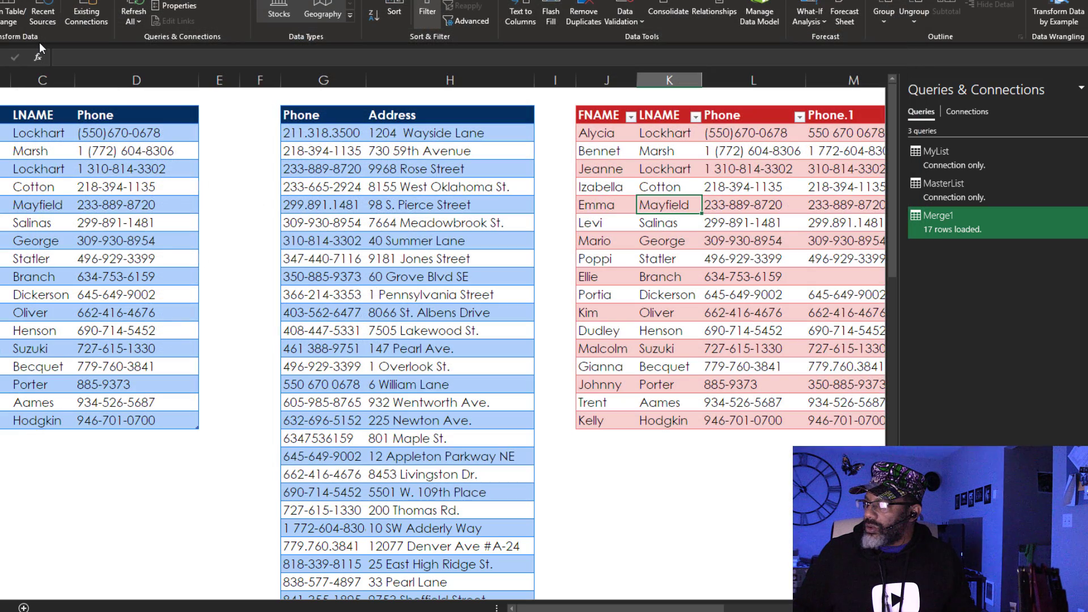
{"action": "left_click_drag", "start_coordinate": [680, 608], "coordinate": [625, 590]}
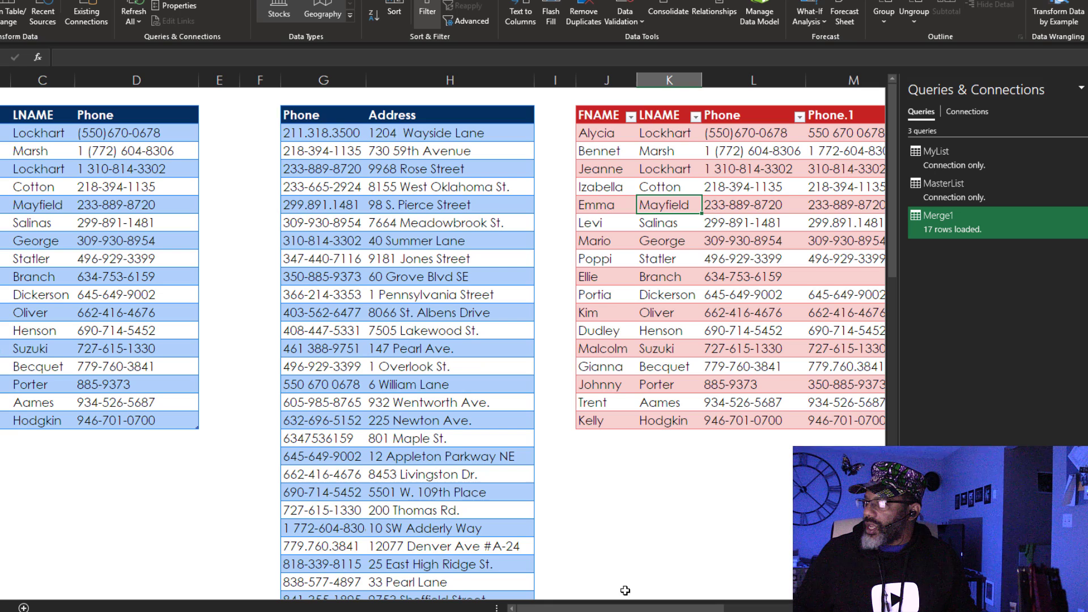
{"action": "mouse_move", "coordinate": [947, 217]}
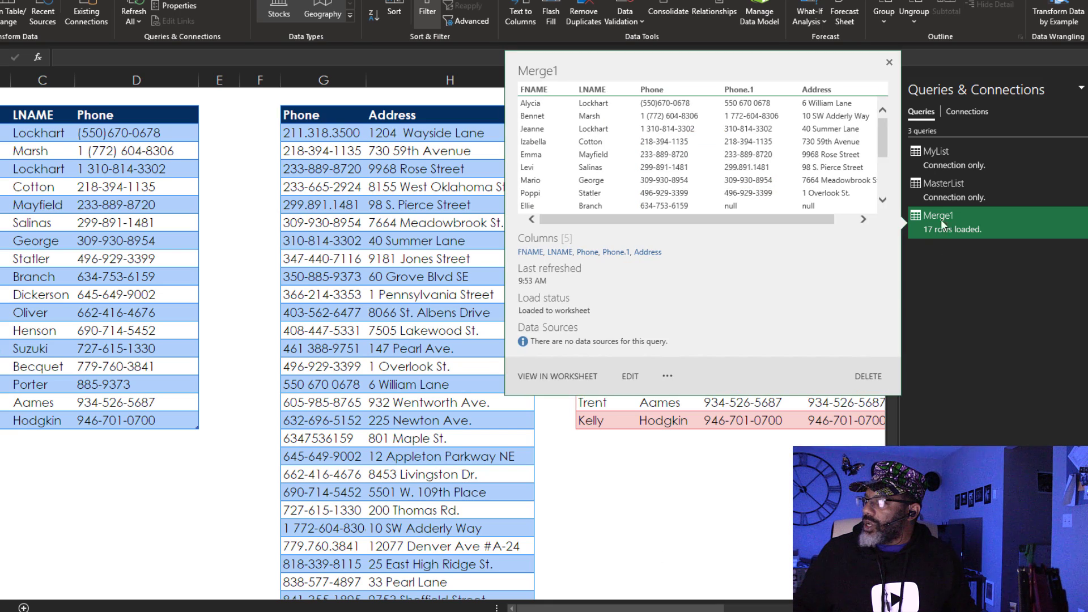
{"action": "left_click", "coordinate": [630, 377]}
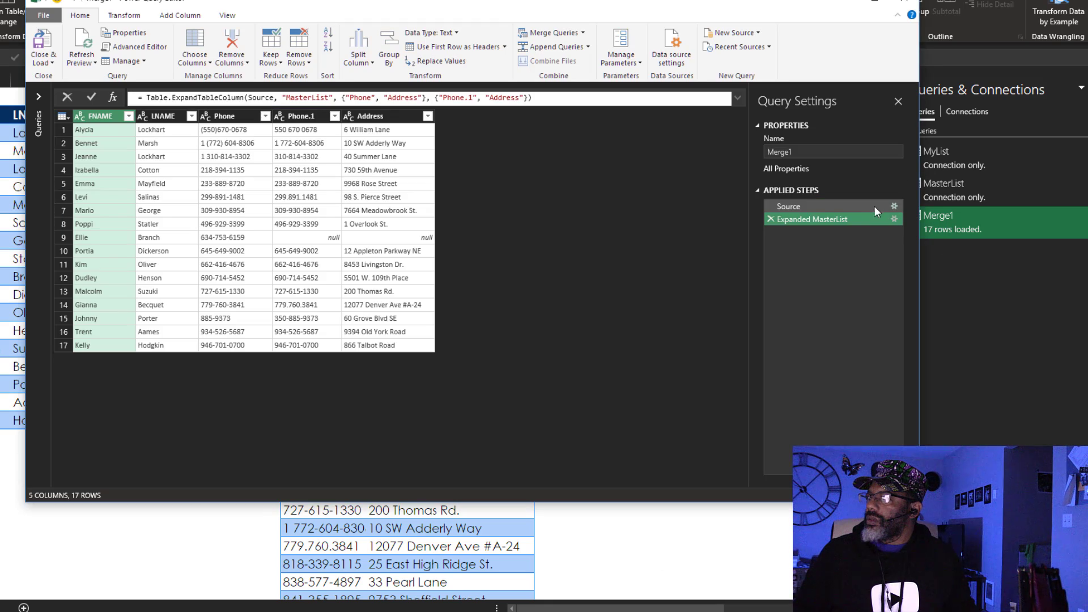
{"action": "left_click", "coordinate": [850, 206]}
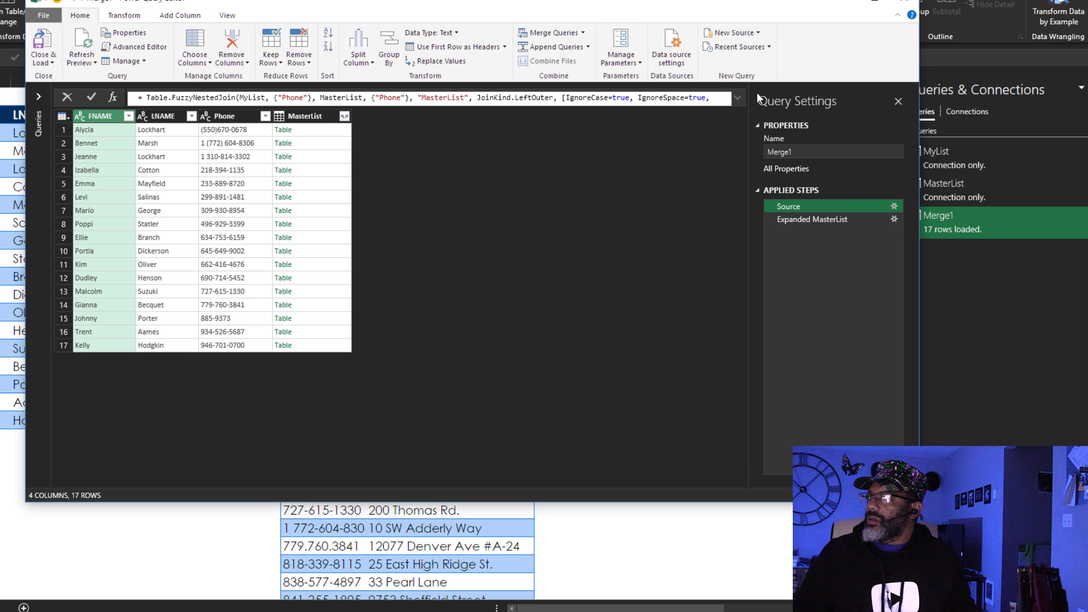
{"action": "left_click", "coordinate": [738, 99]}
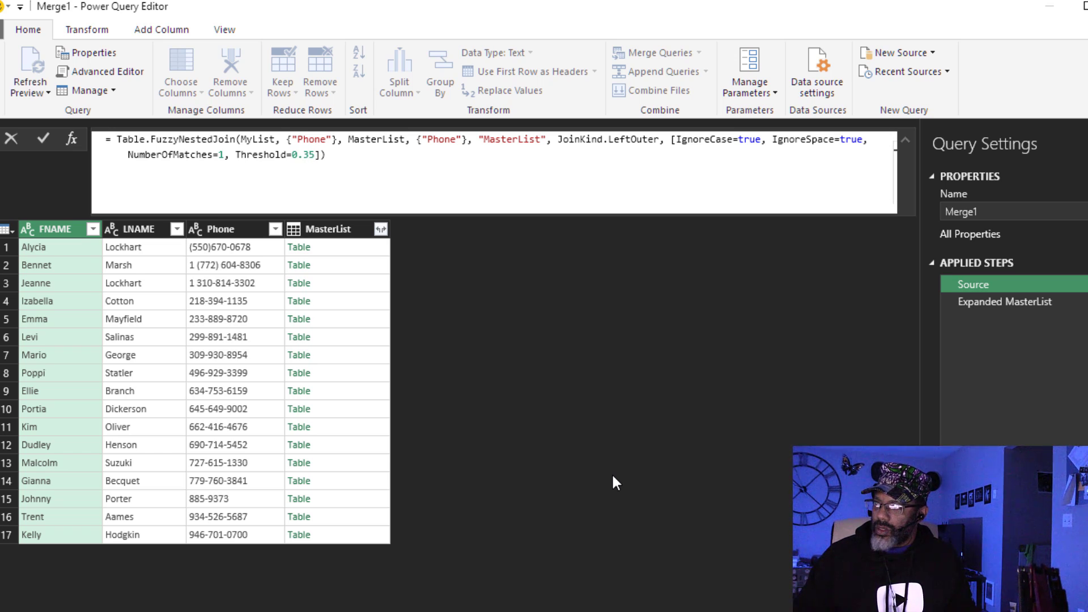
{"action": "left_click", "coordinate": [994, 306]}
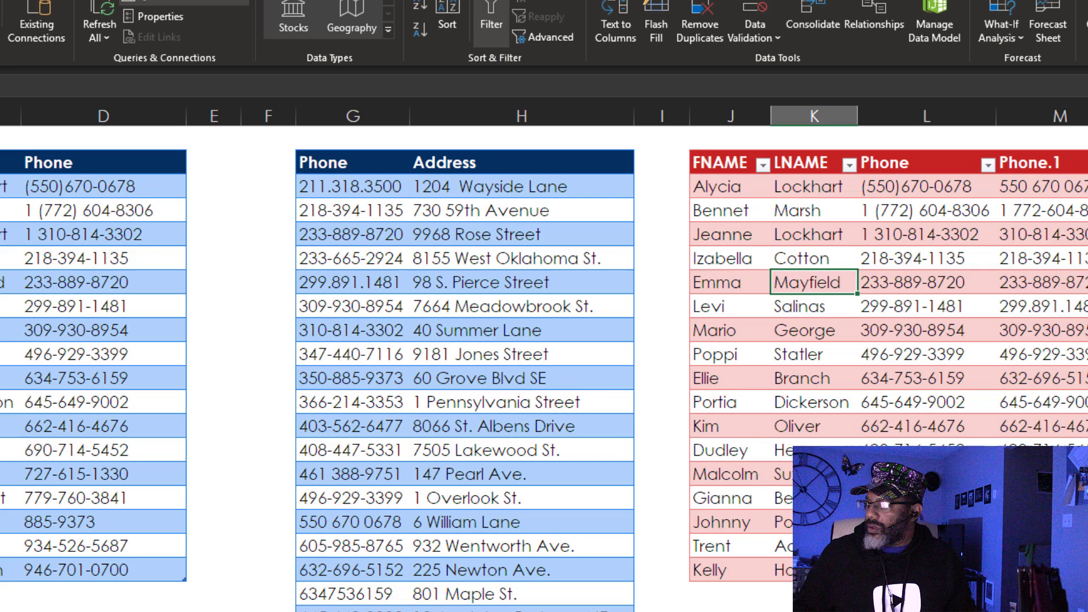
{"action": "scroll", "coordinate": [544, 369], "scroll_direction": "right", "scroll_amount": 4}
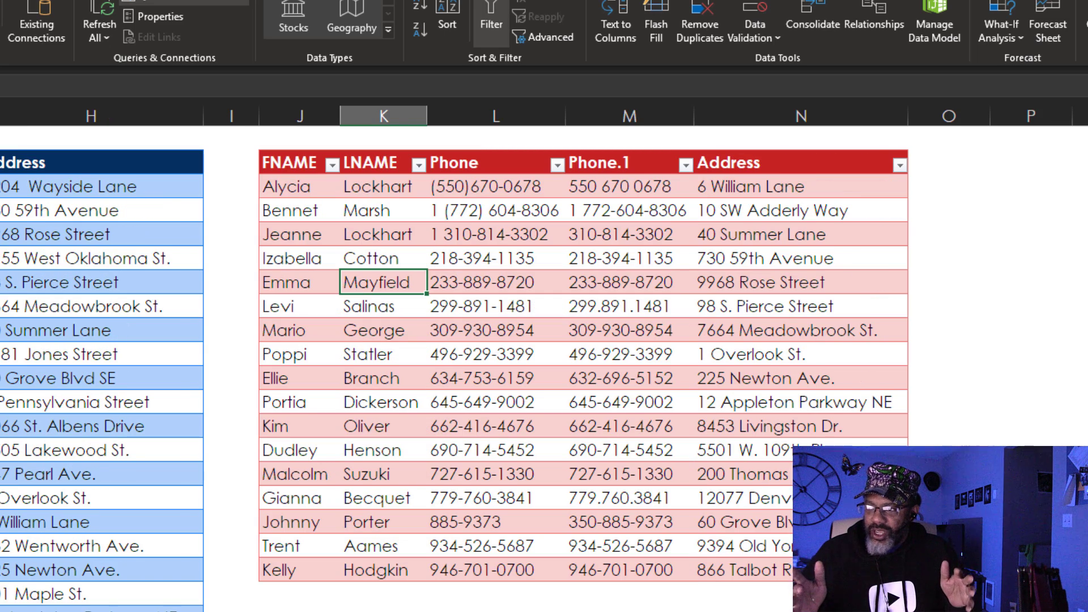